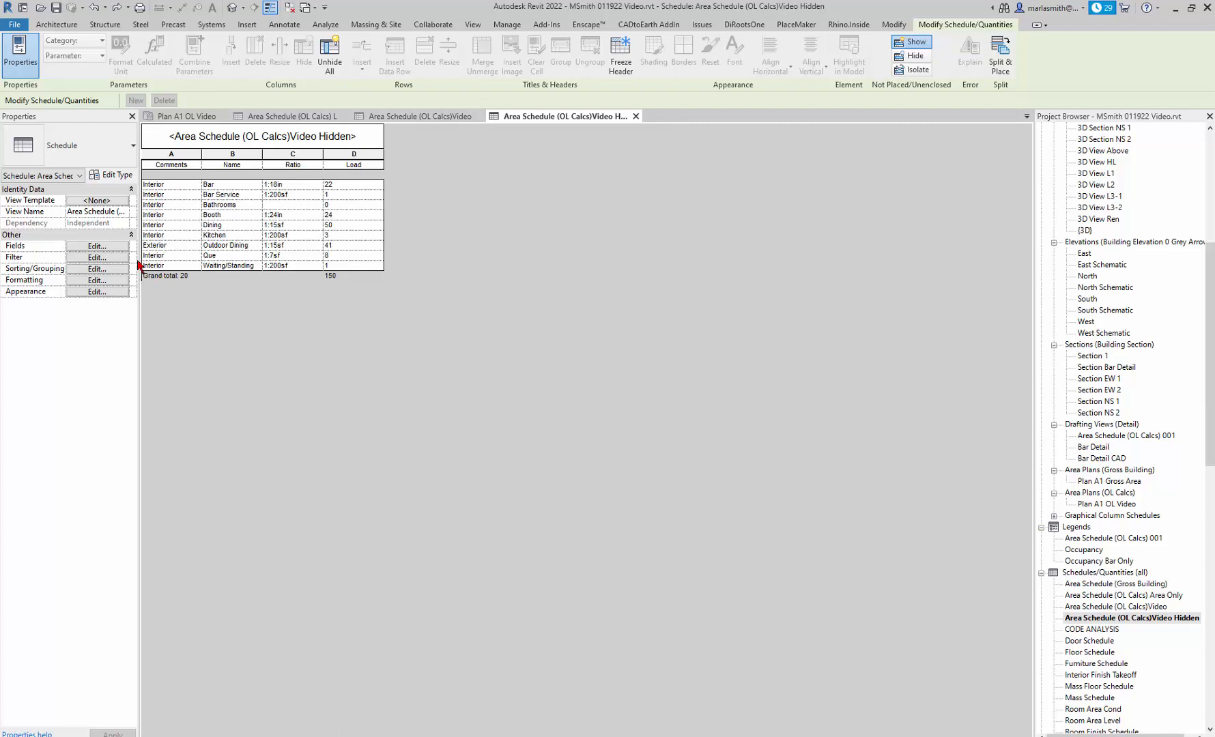
Review the schedule's fields and the Que area's properties in the Plan A1 OL Video area plan, returning to the Video Hidden schedule
click(101, 246)
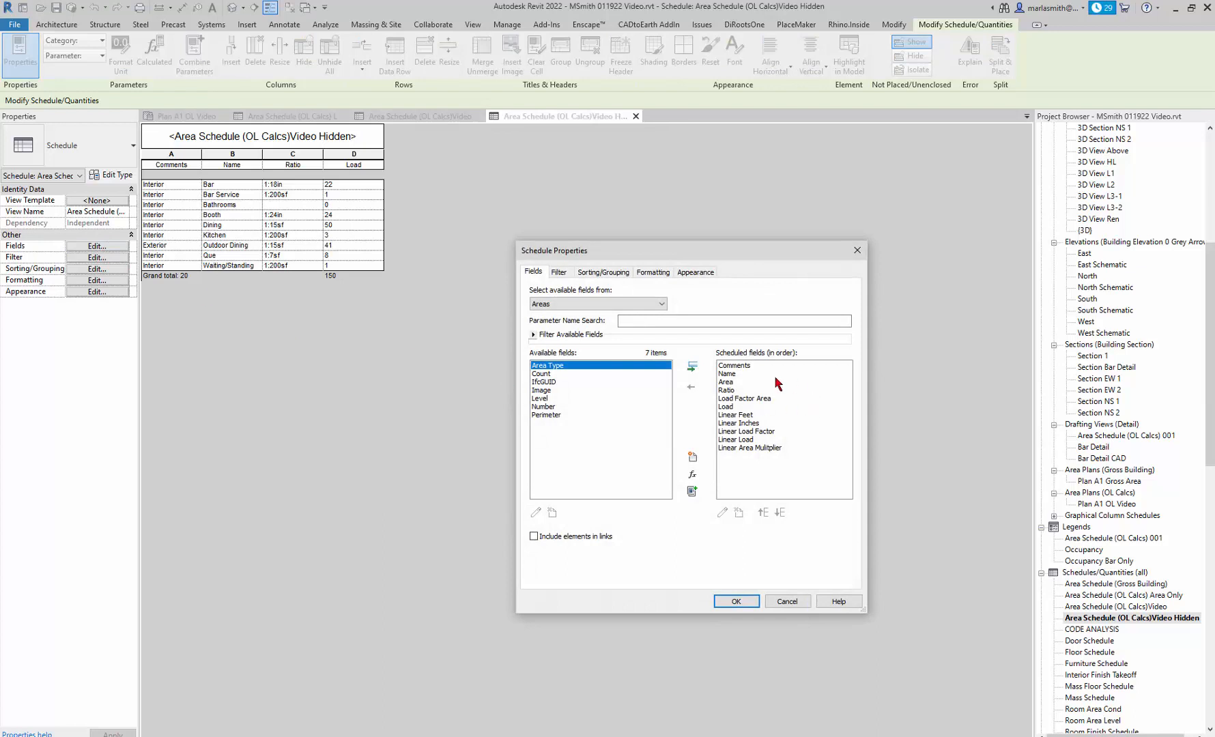
click(785, 603)
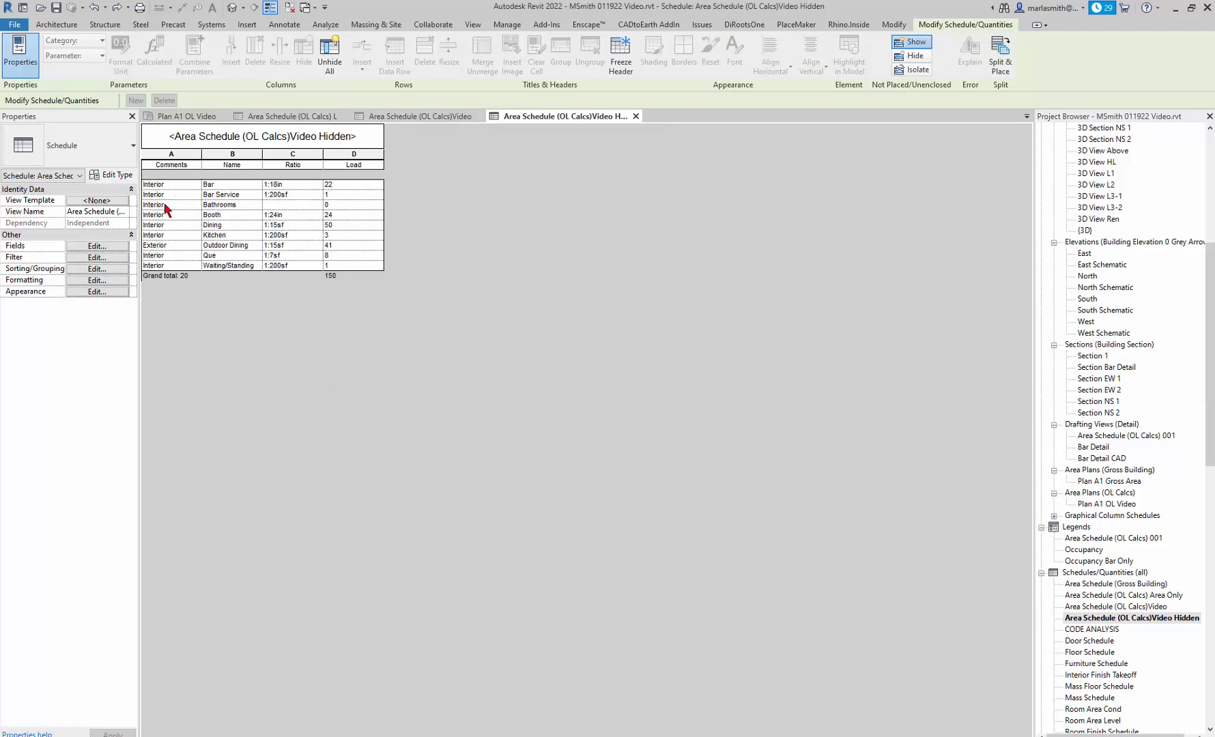
click(216, 122)
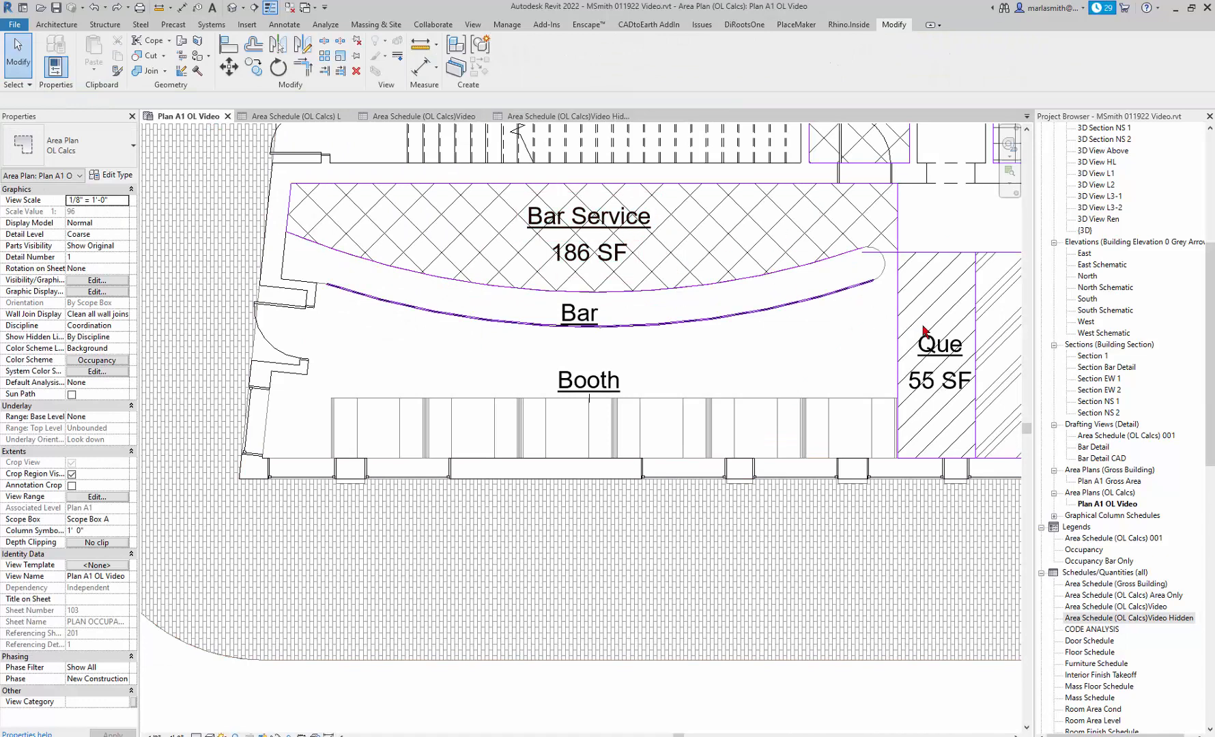
click(947, 334)
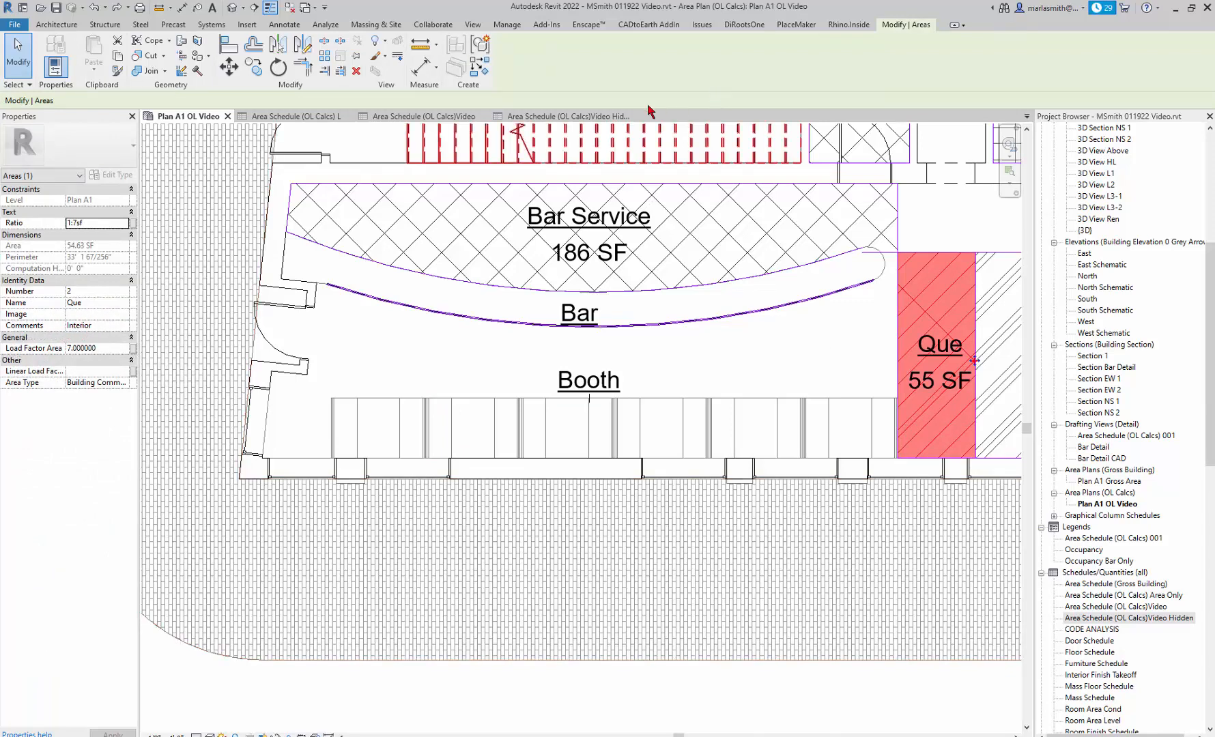
click(433, 121)
click(523, 117)
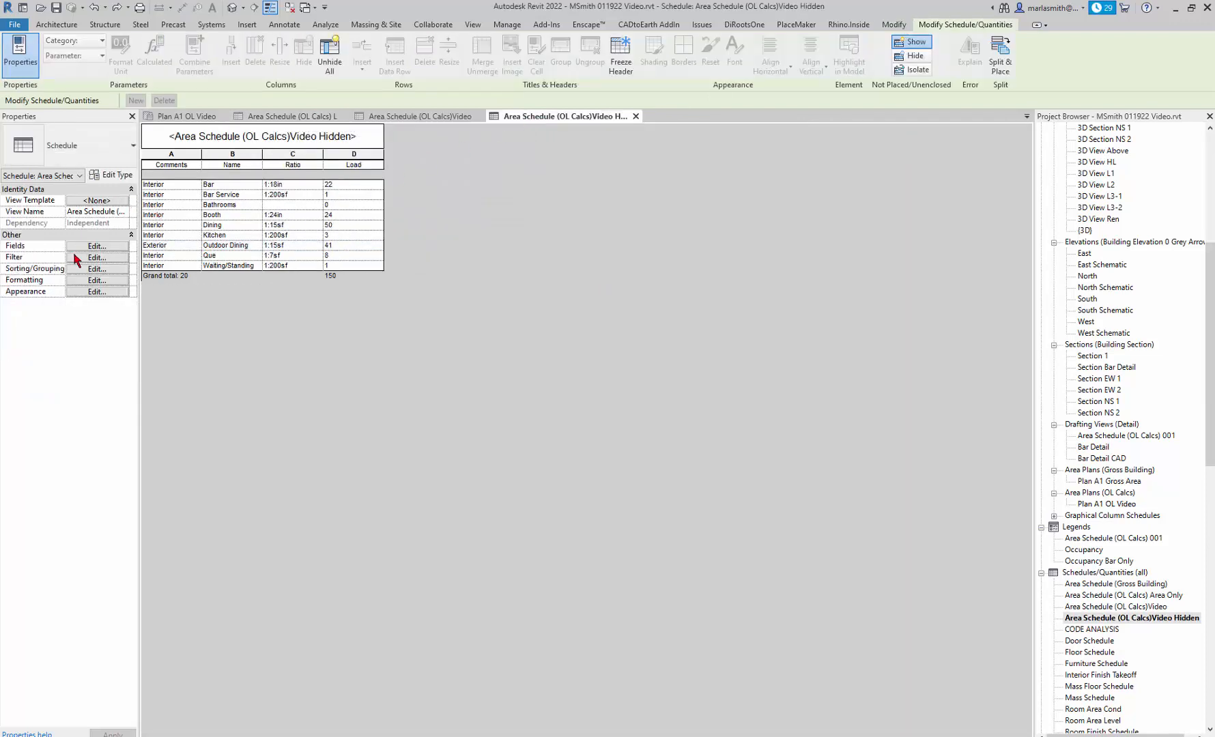
Sort the Video Hidden area schedule by Comments and then by Name
click(96, 269)
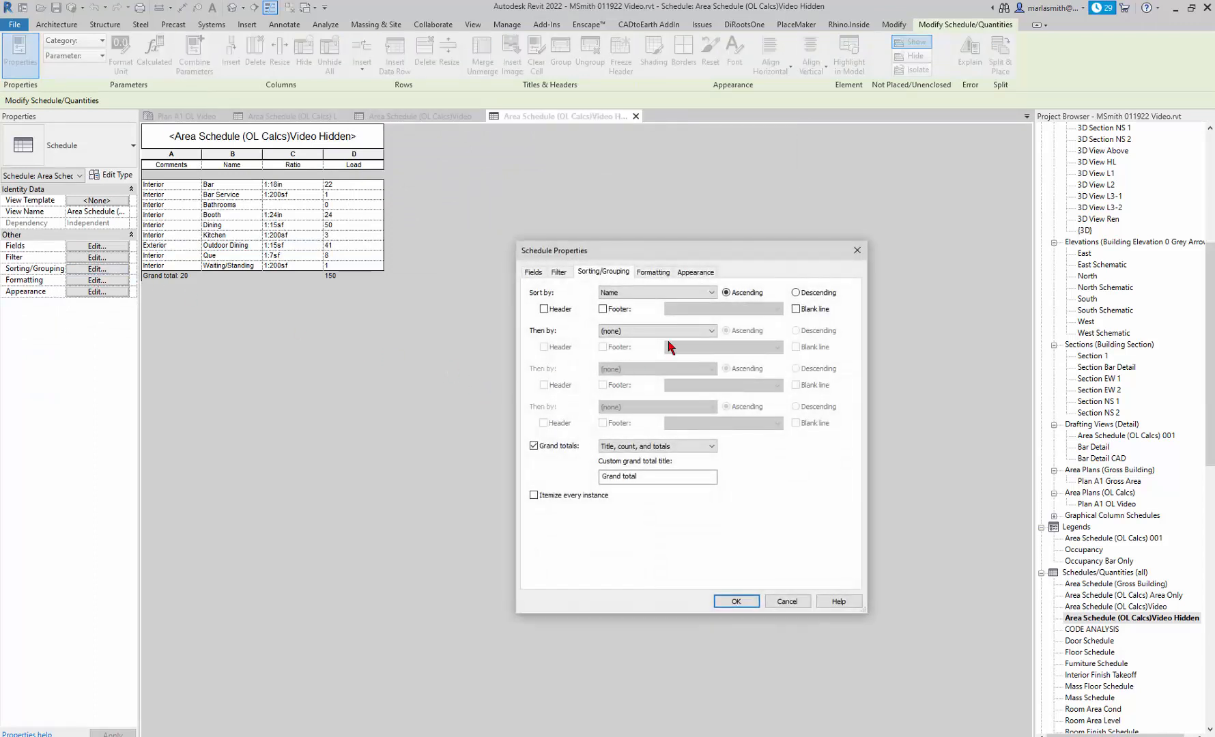
click(696, 293)
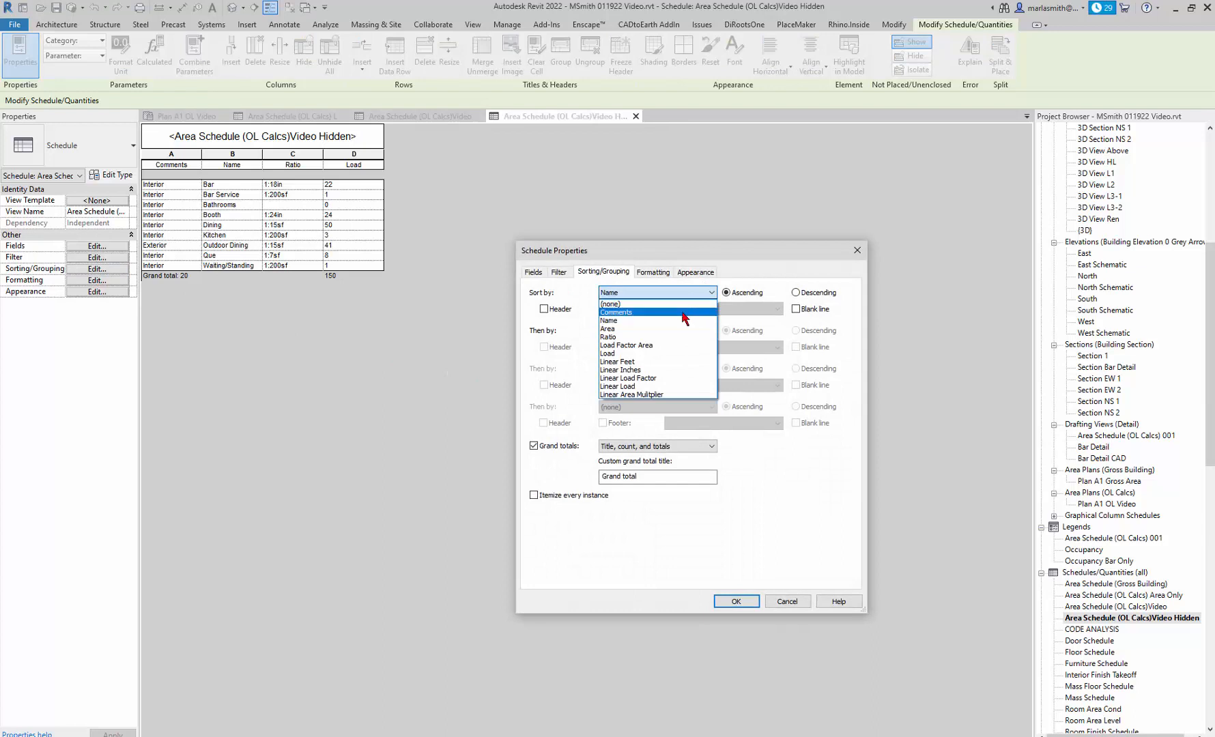
click(682, 312)
click(651, 330)
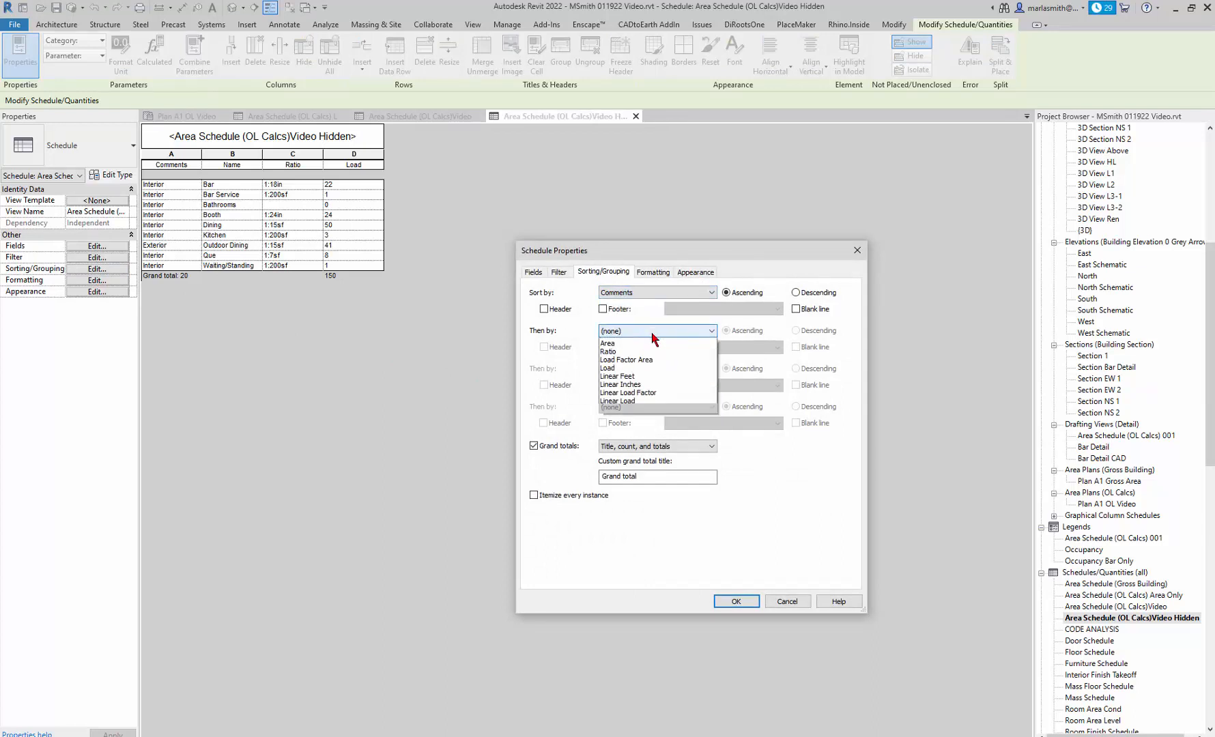
click(641, 359)
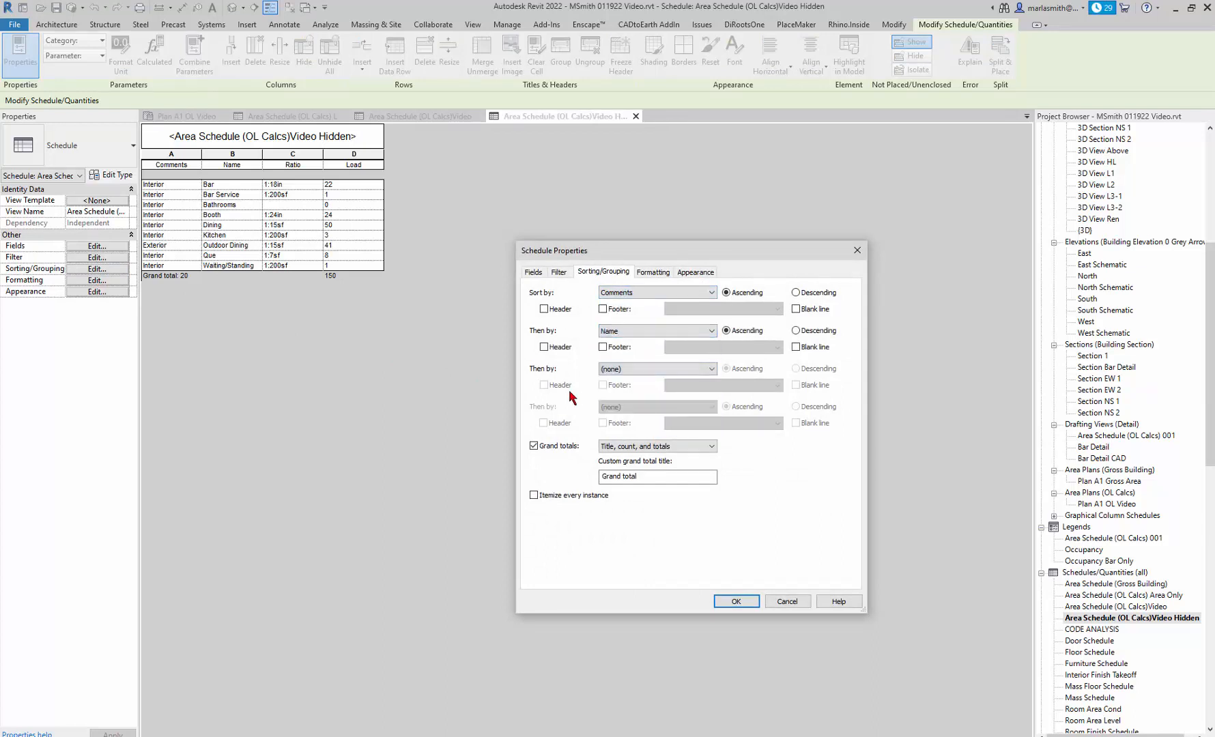
Add a header and a footer showing totals only to the Comments grouping
click(545, 310)
click(602, 310)
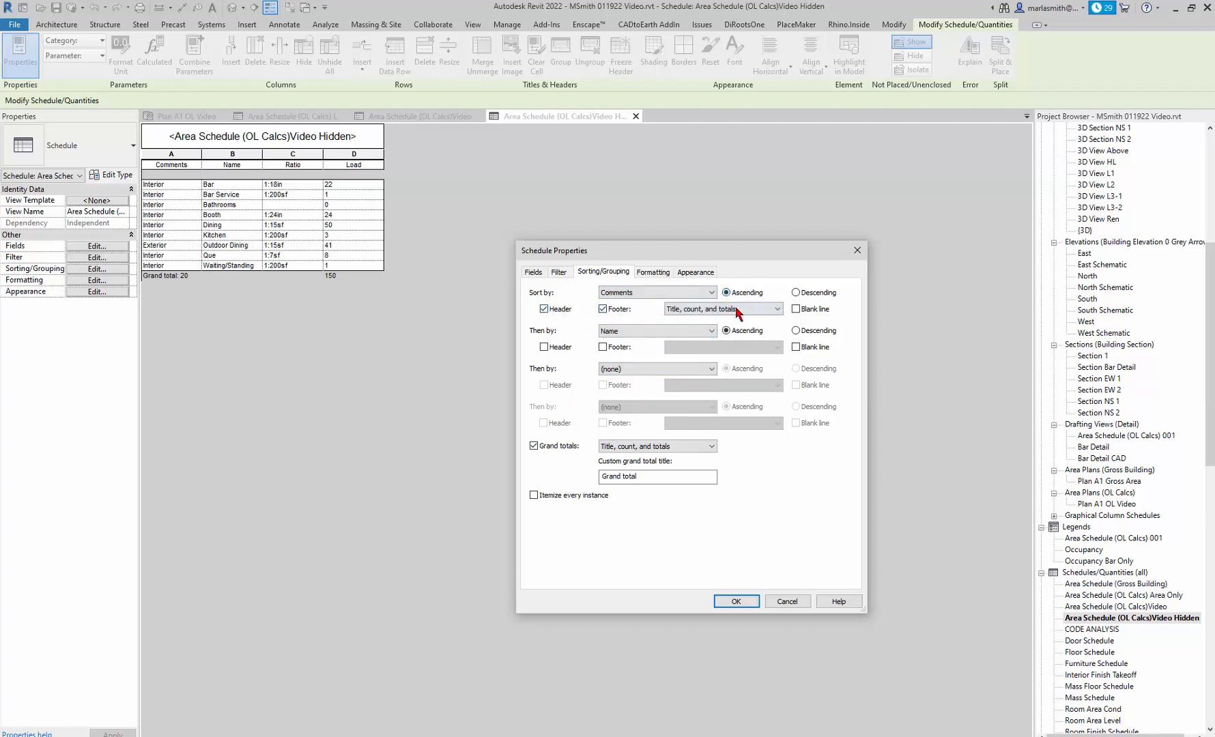
click(737, 311)
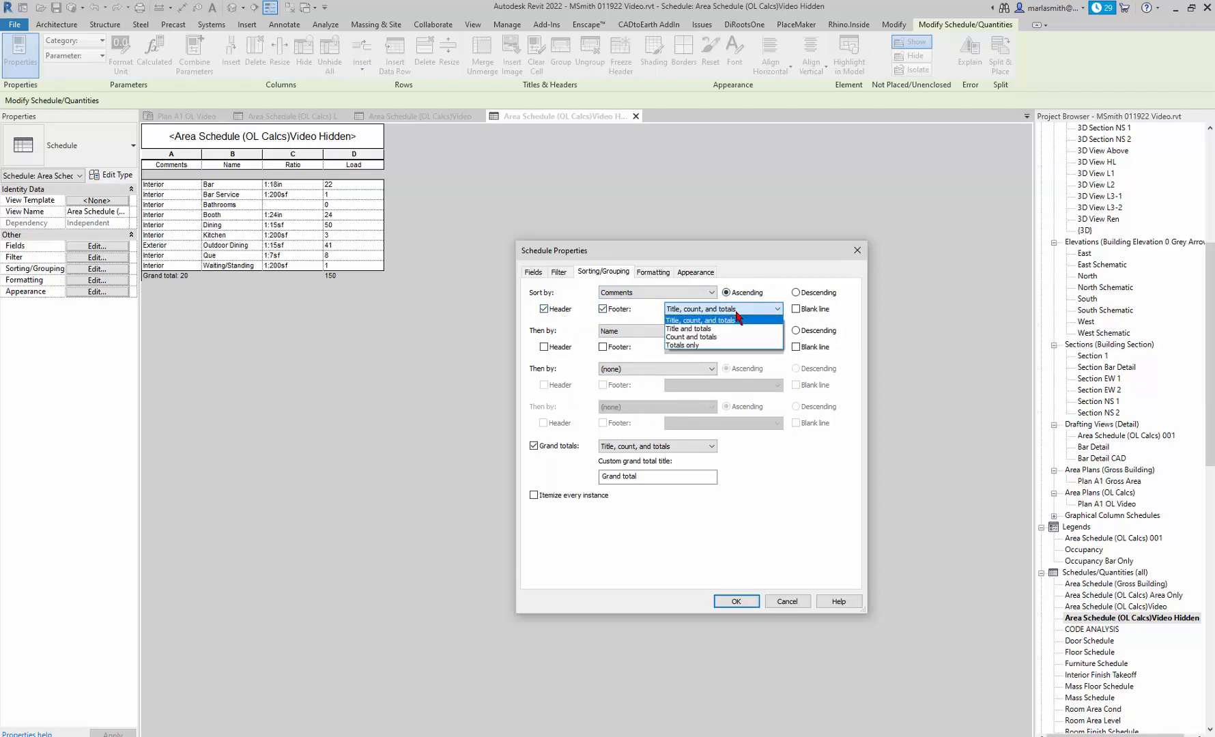
click(705, 346)
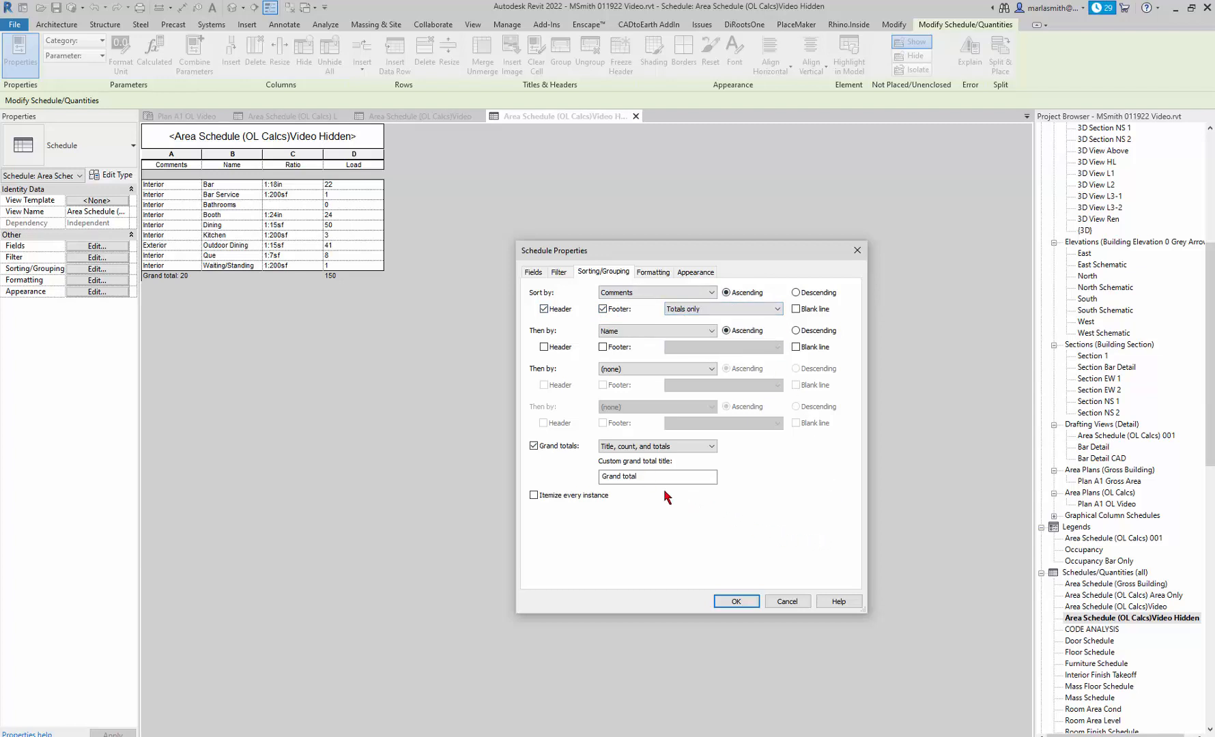
Set the custom grand total title to "Total Occupancy" and apply the sorting and grouping settings
drag(644, 478, 565, 483)
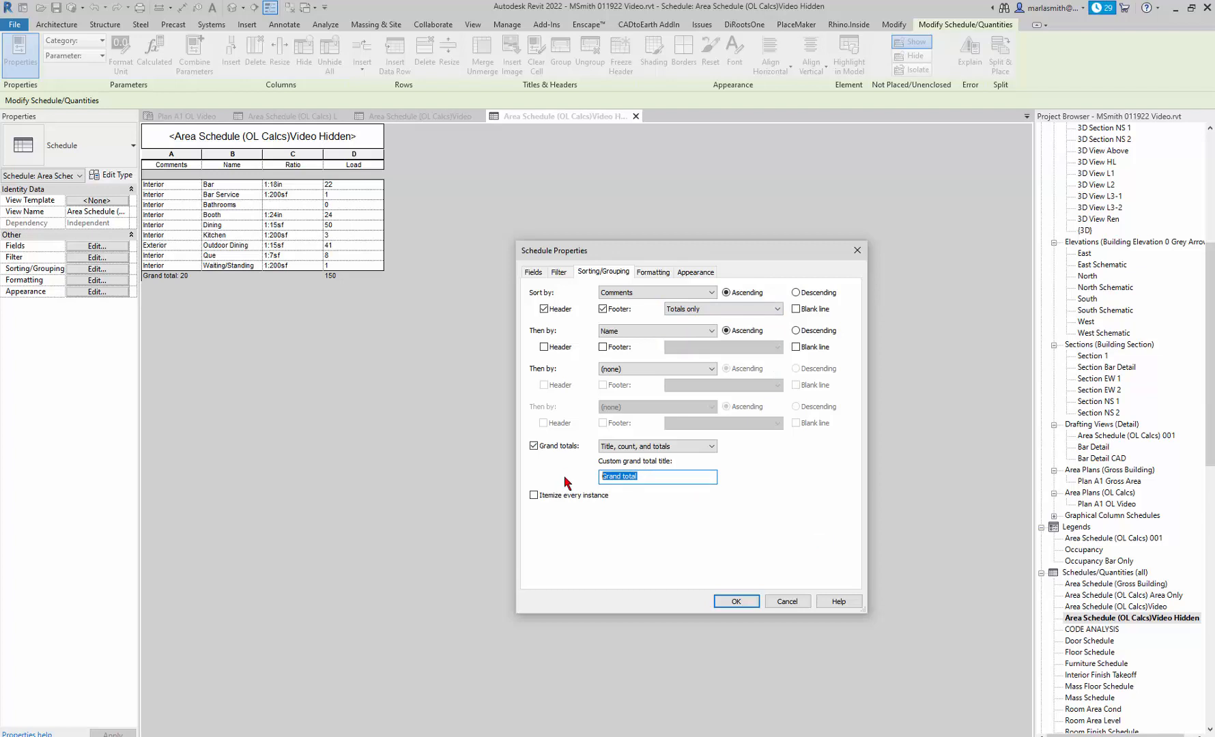
text(Total Occupancy)
click(735, 603)
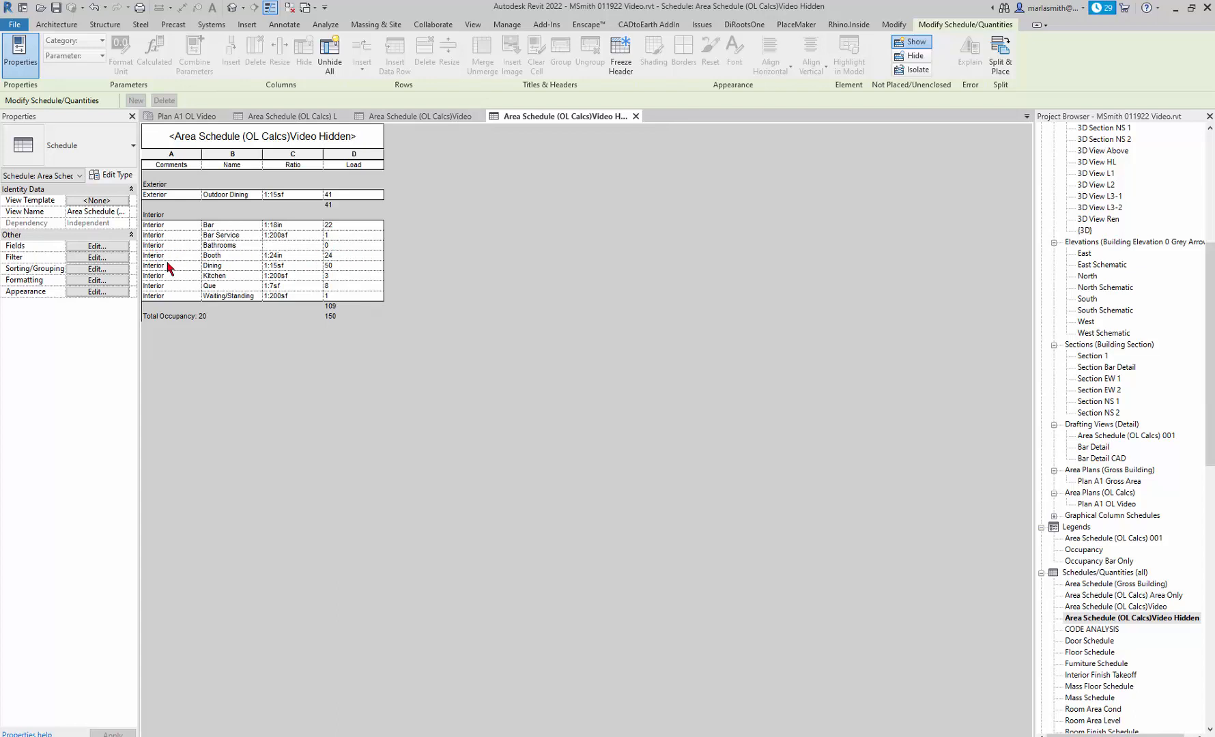
Filter the schedule to areas whose Name does not equal Bathrooms
click(98, 258)
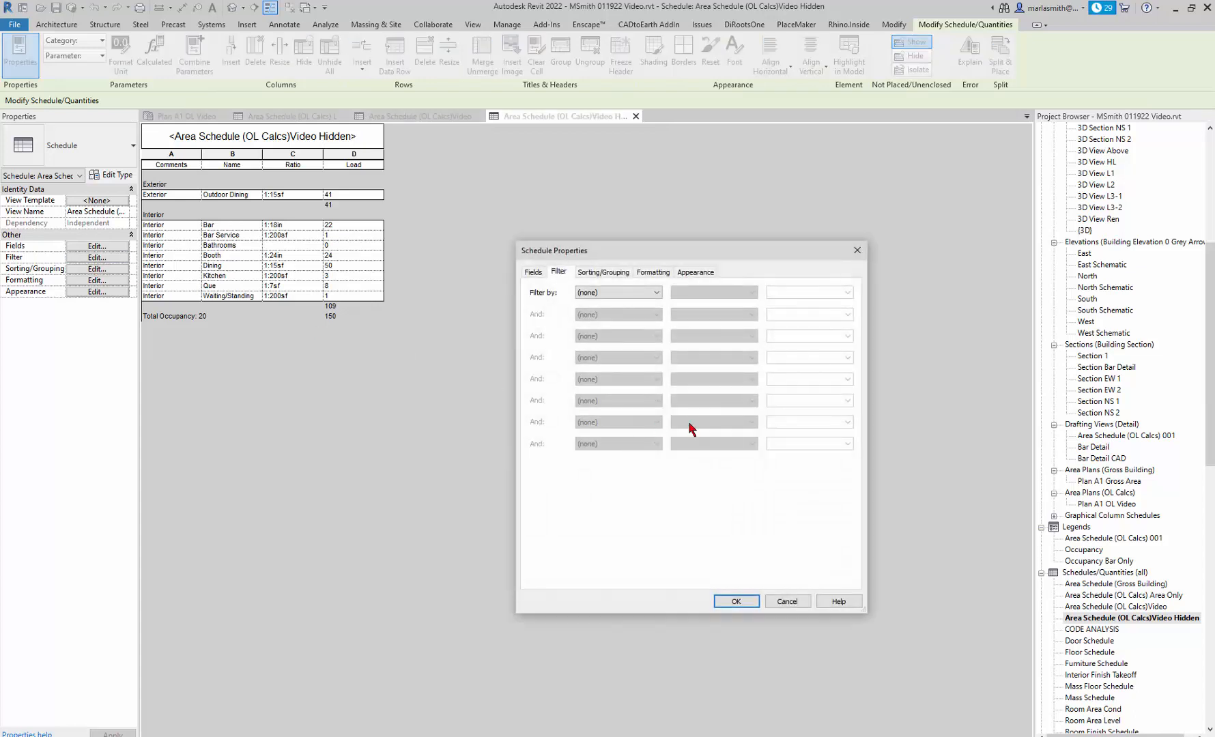
click(655, 293)
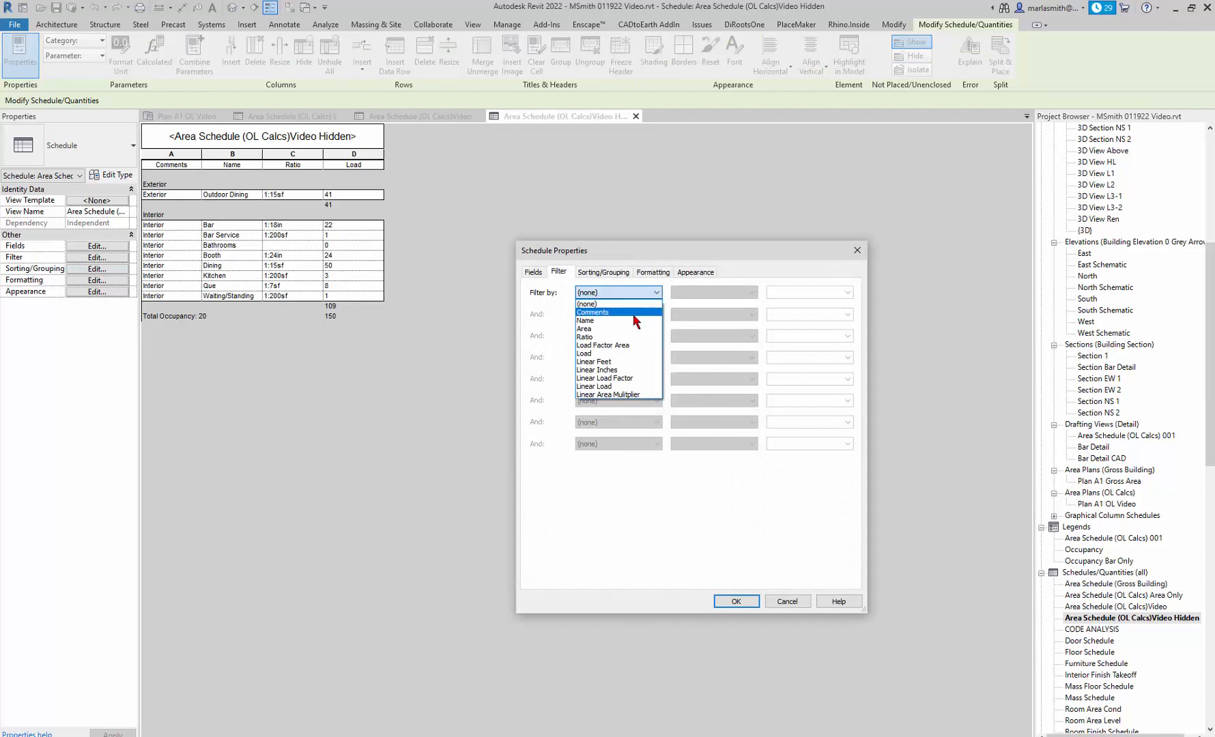
click(625, 320)
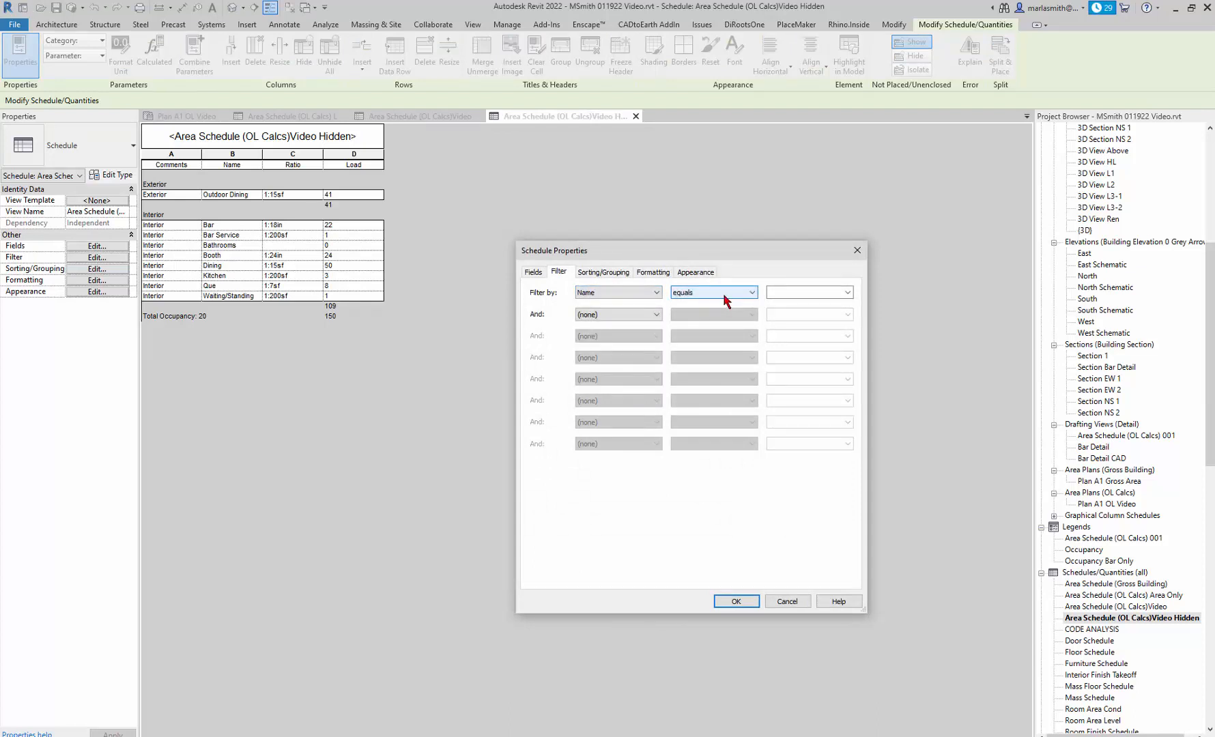
click(726, 300)
click(722, 311)
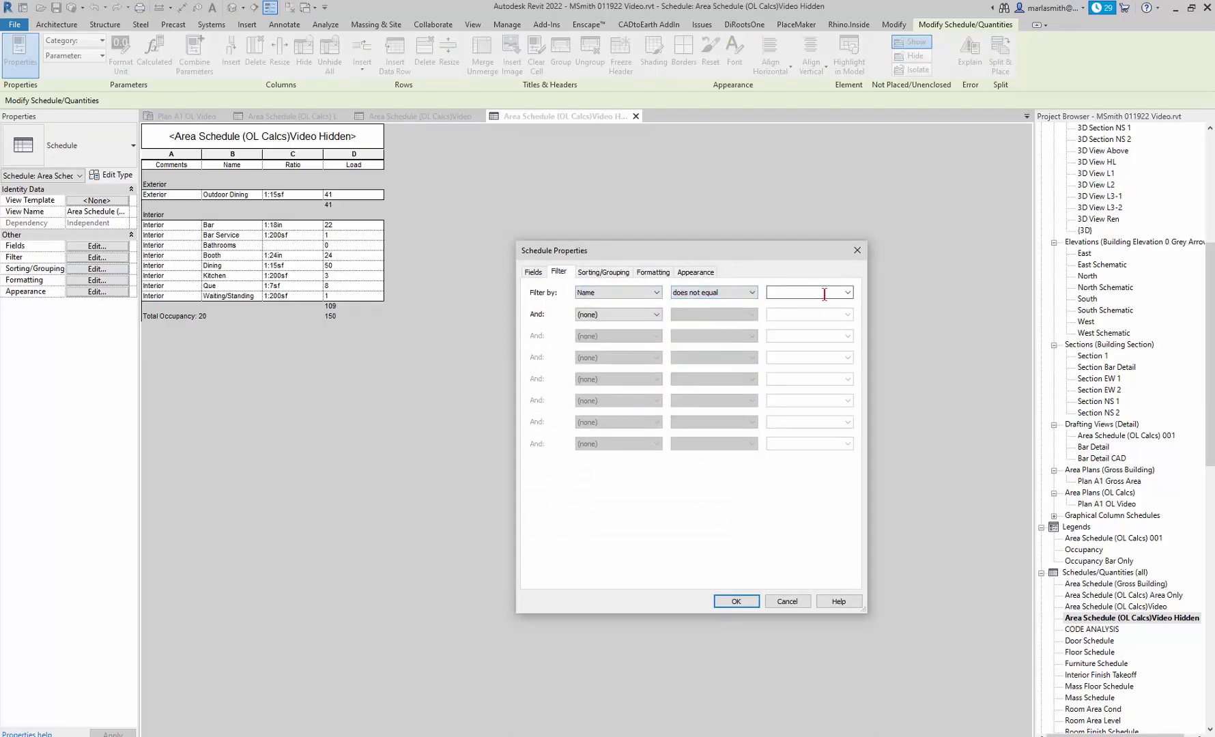
click(848, 296)
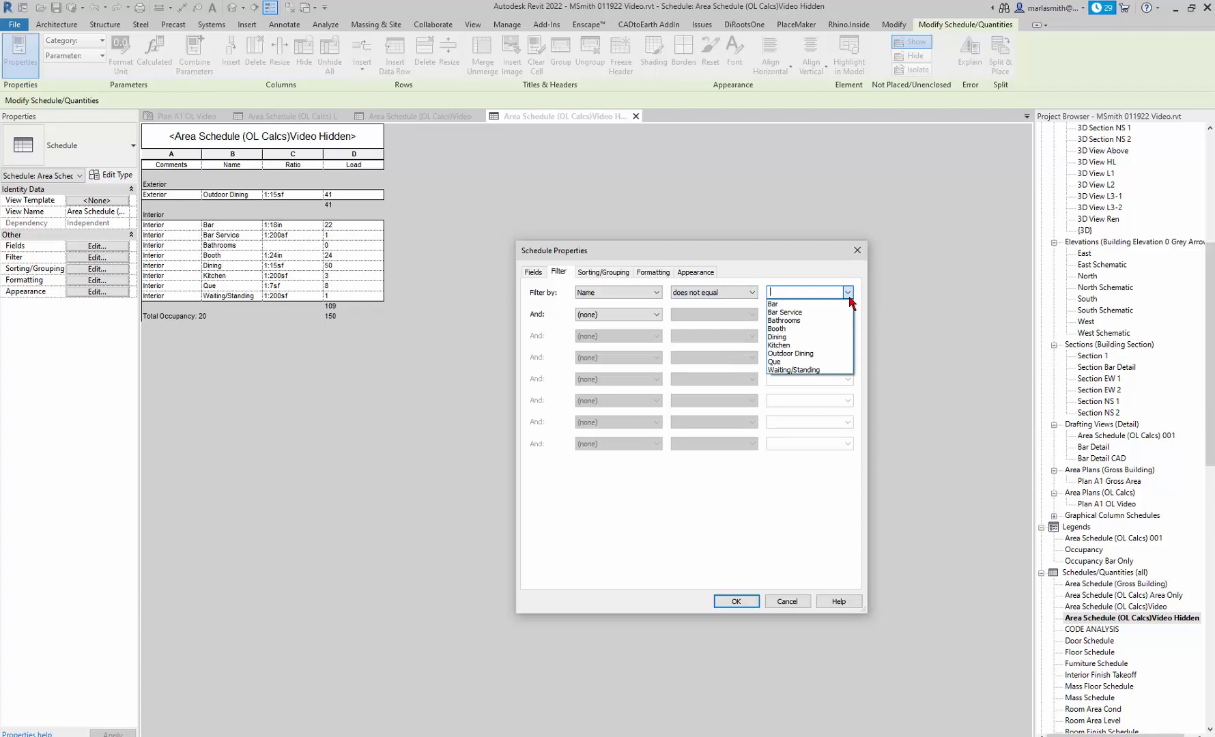
click(815, 325)
click(736, 601)
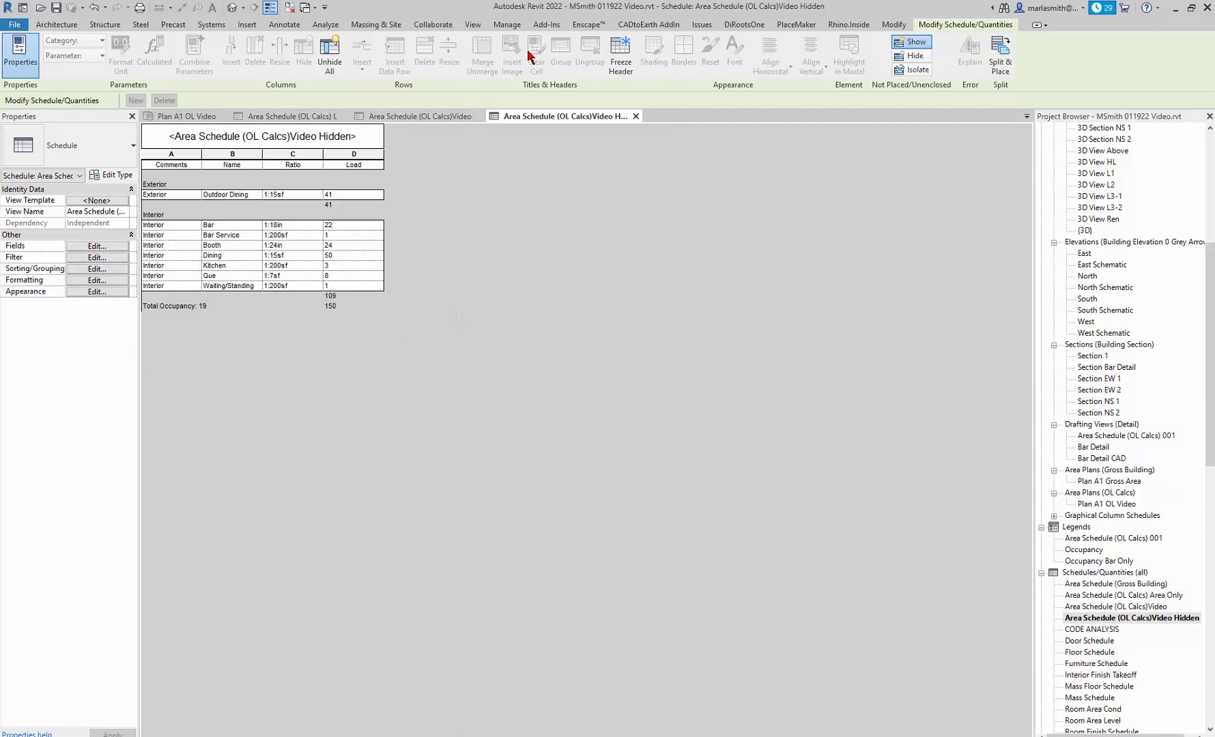
Unhide all schedule columns, and hide the five columns from Linear Feet through Linear Area Mulitplier
click(328, 56)
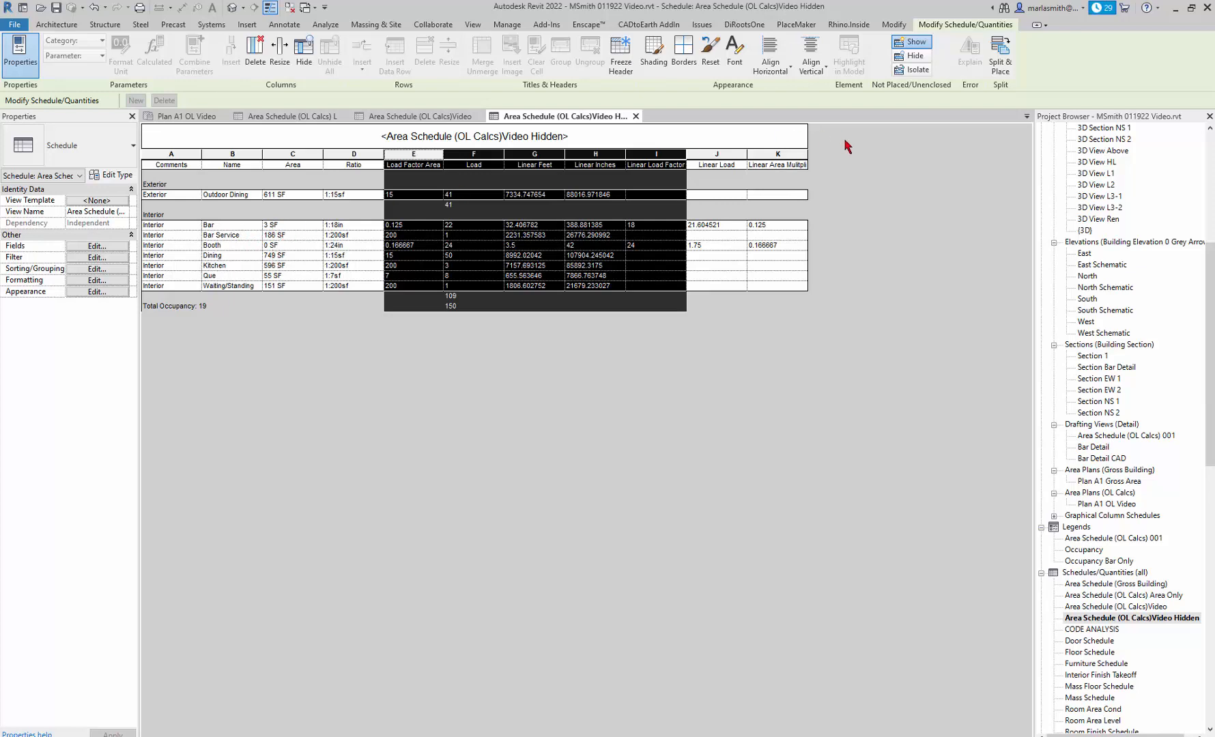
drag(793, 159, 551, 162)
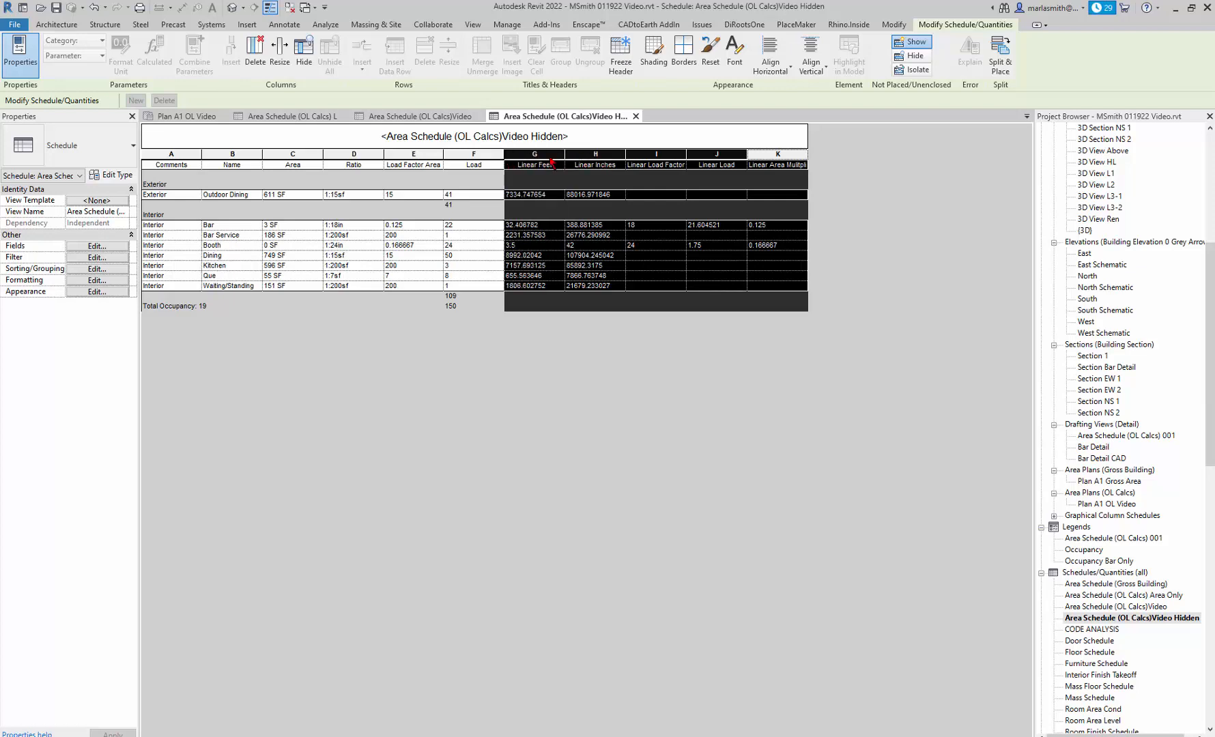
click(304, 51)
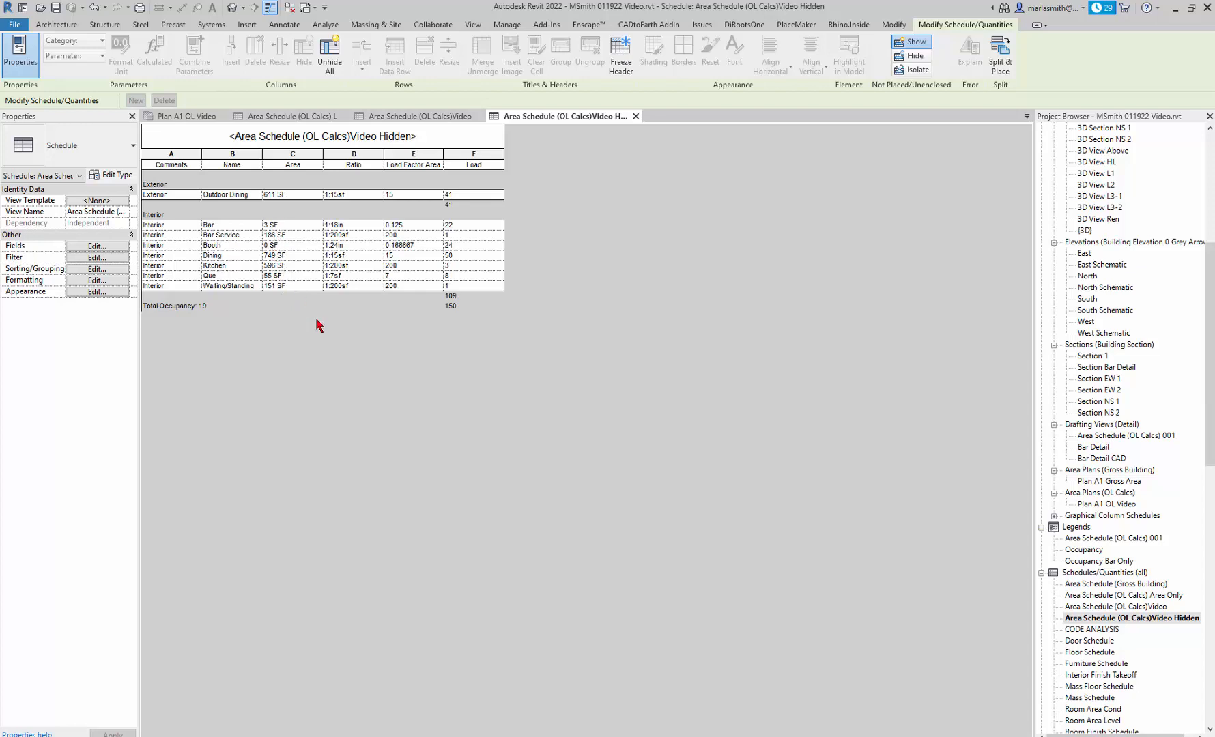
Hide the Load Factor Area and Comments columns in the schedule
click(410, 162)
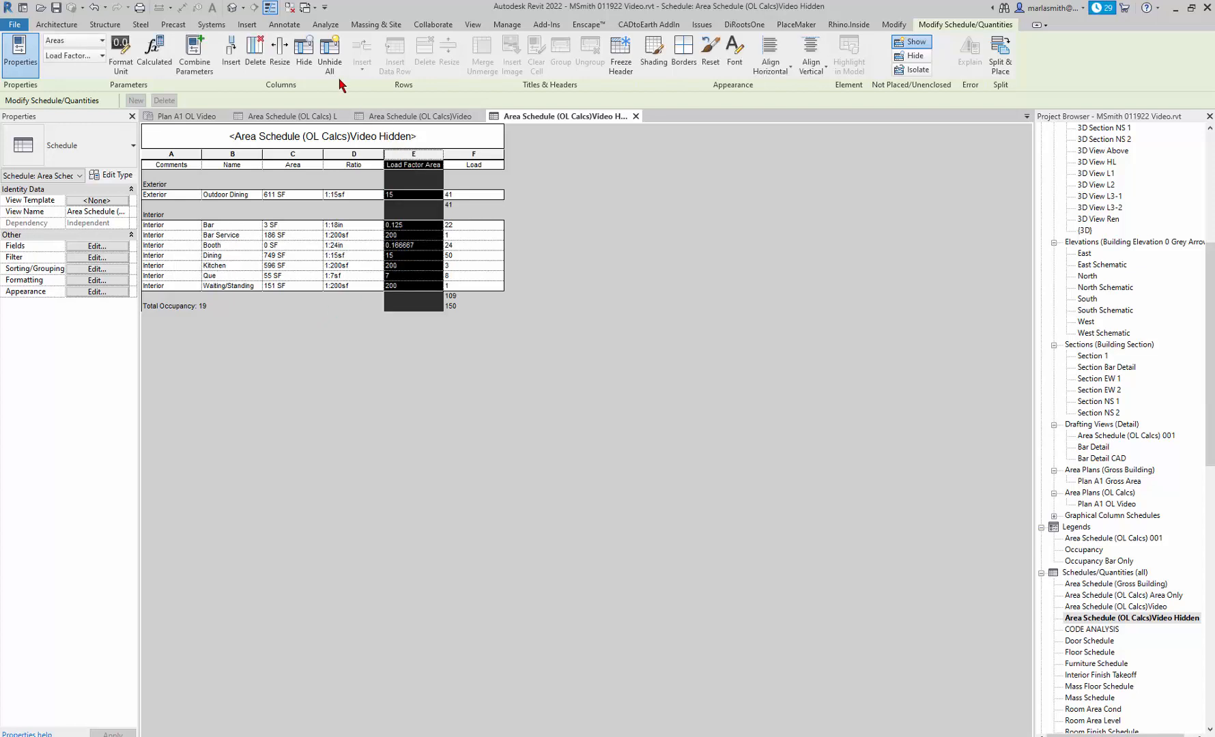
click(303, 52)
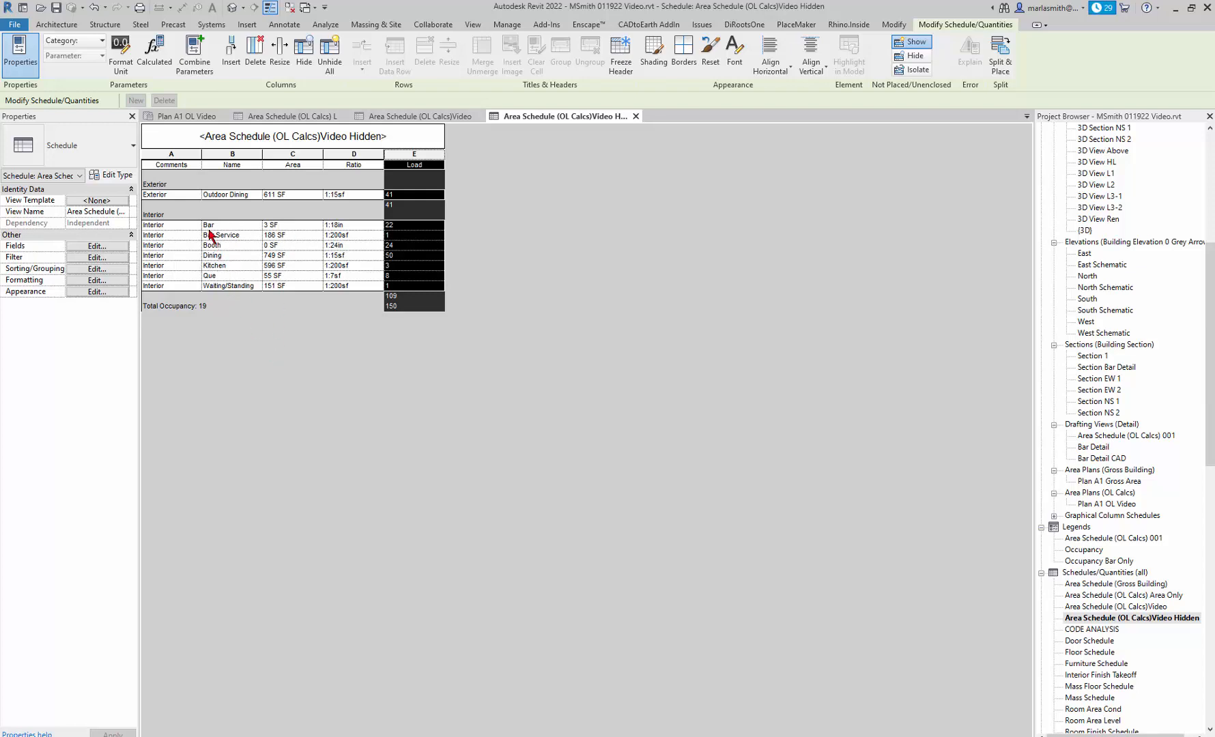
click(180, 165)
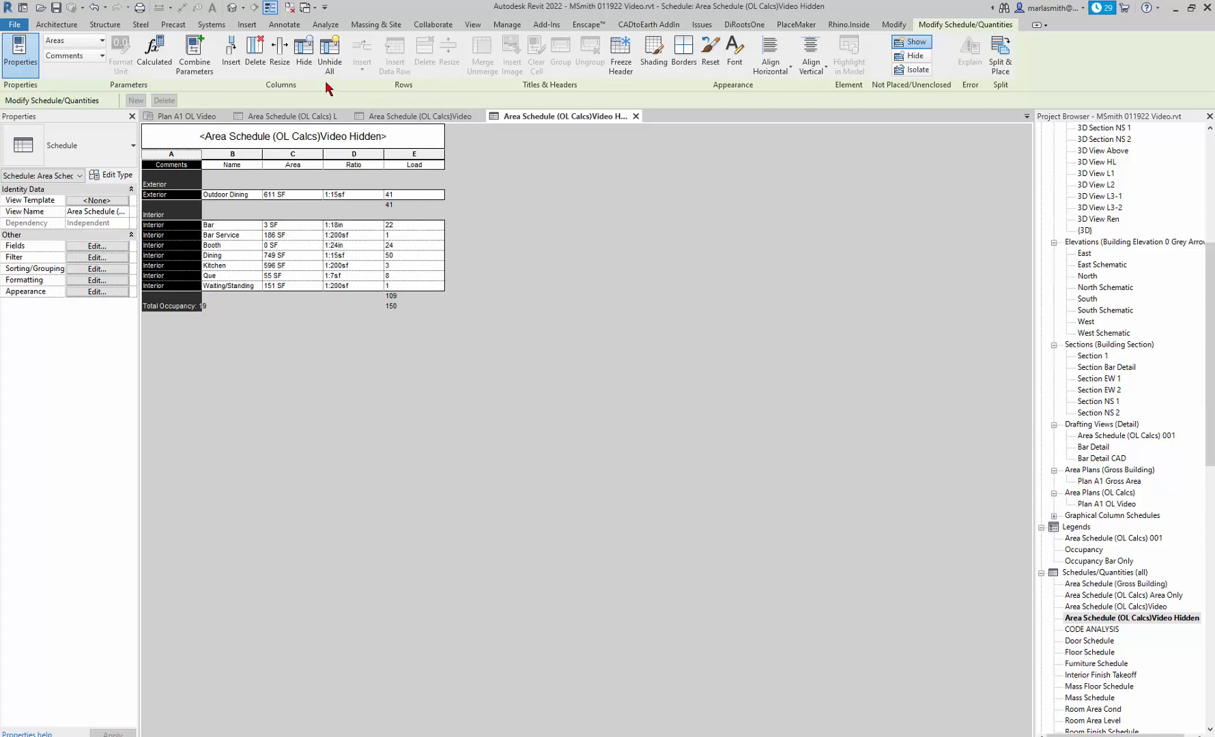
click(304, 63)
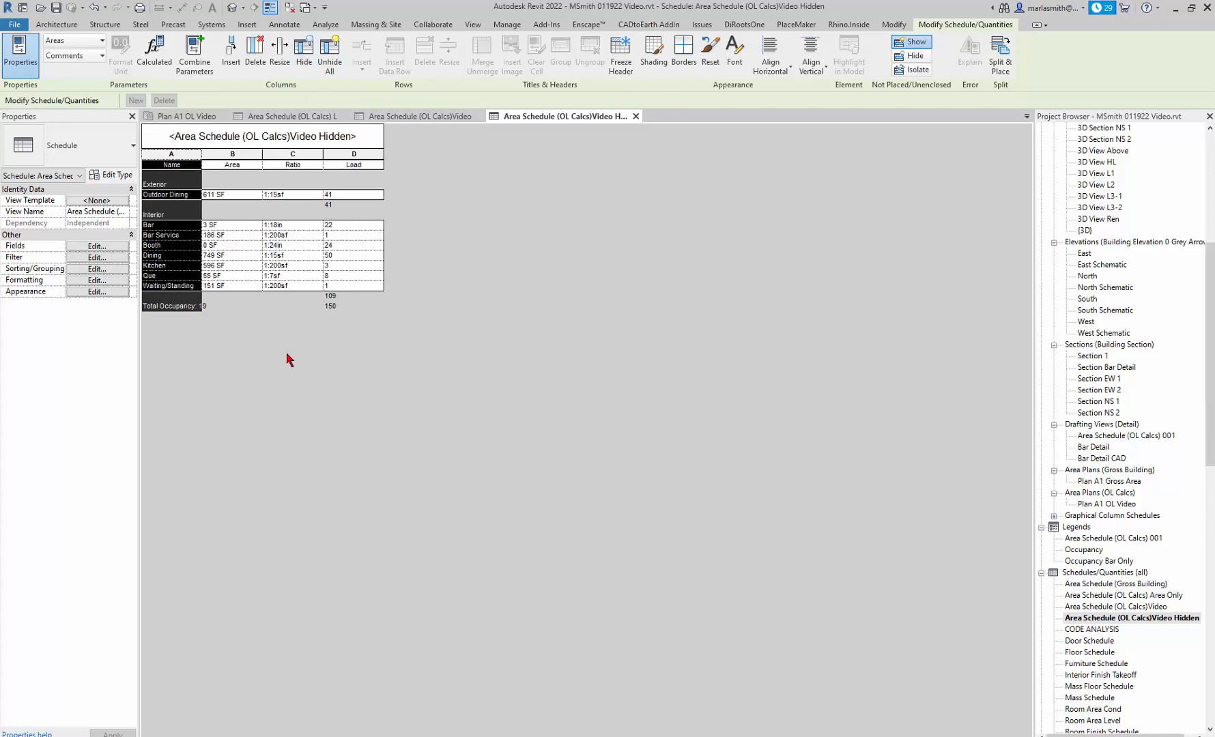
click(377, 288)
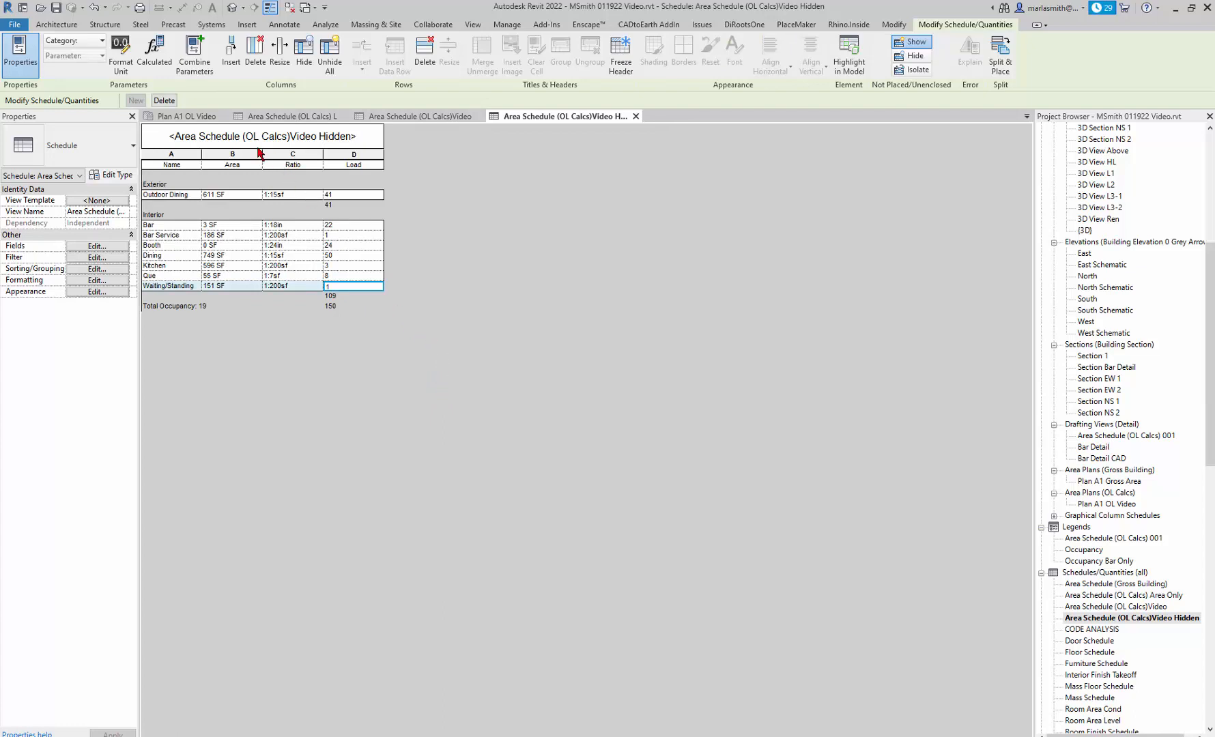
Hide the Area column so the schedule lists only Name, Ratio and Load
click(229, 159)
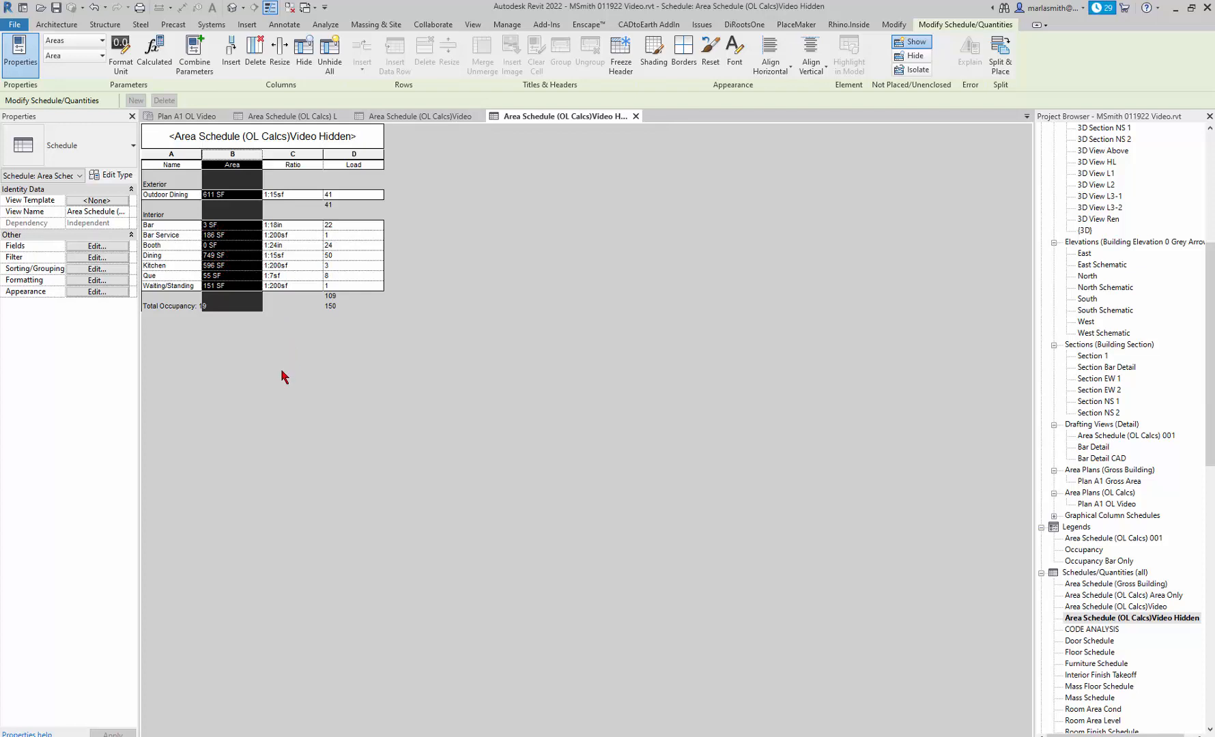
click(304, 58)
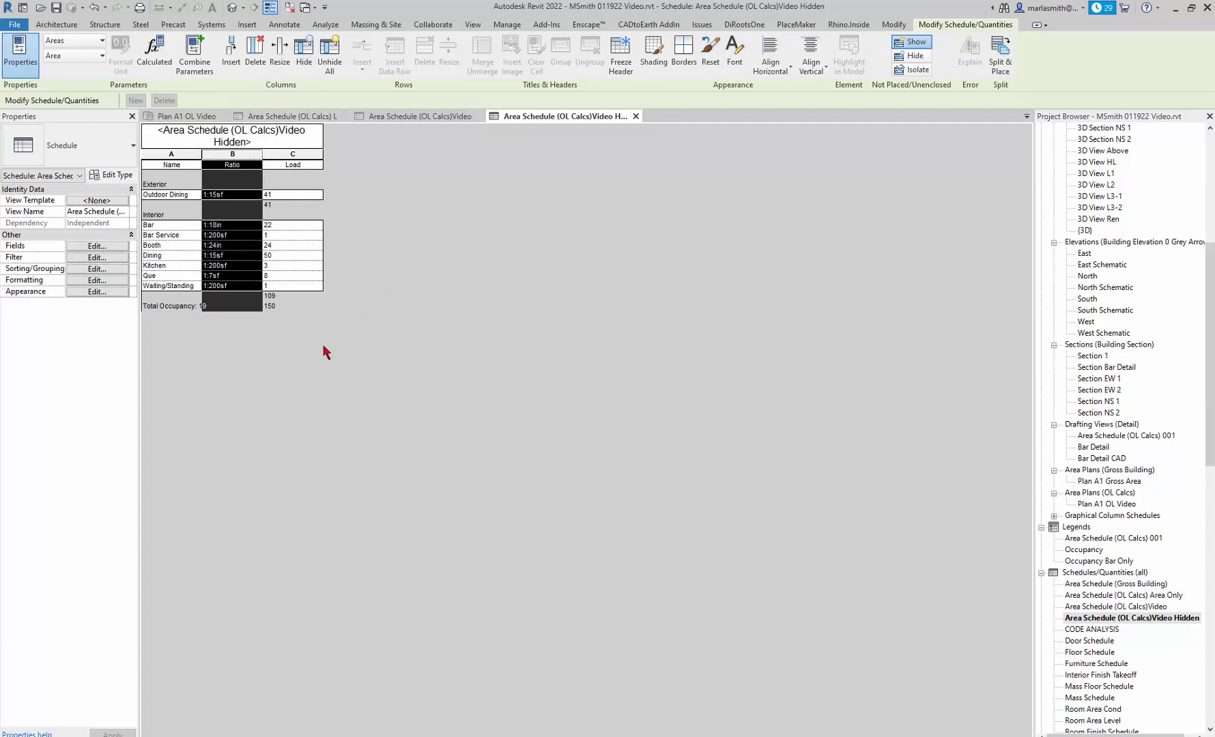
click(309, 286)
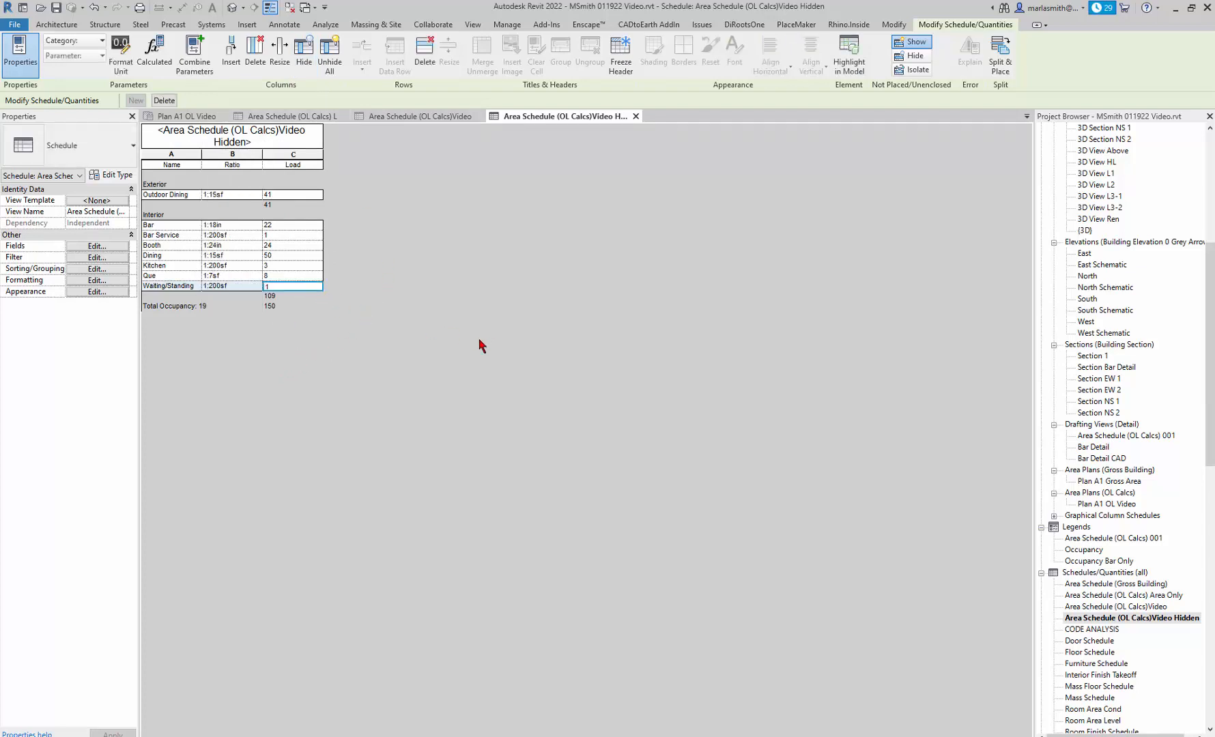